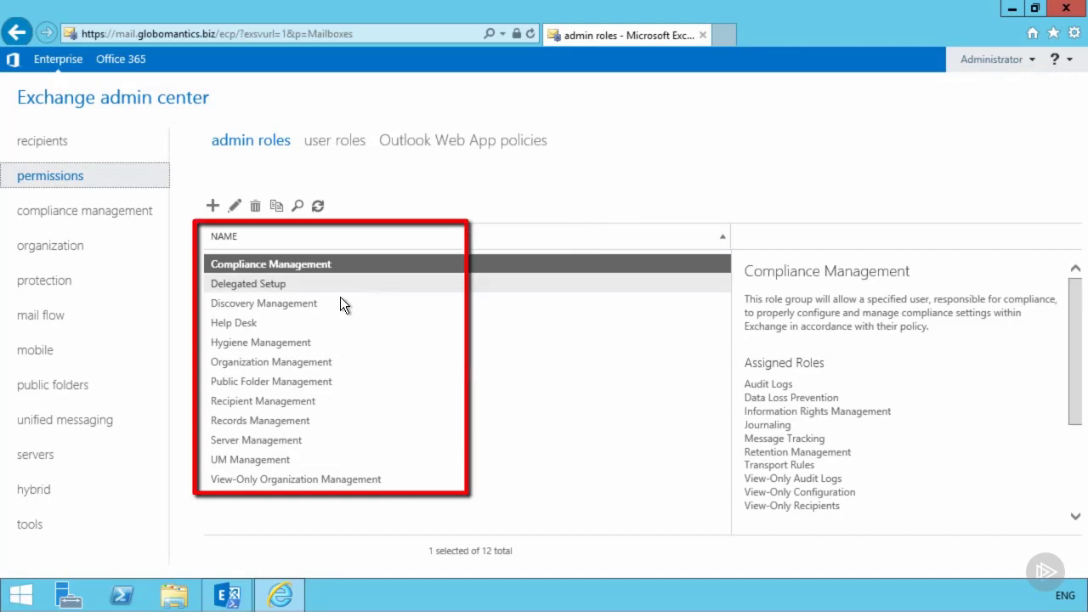
# Step: Edit the Discovery Management role group and add the investigating user as a member, searching for them by first name
pyautogui.doubleClick(279, 305)
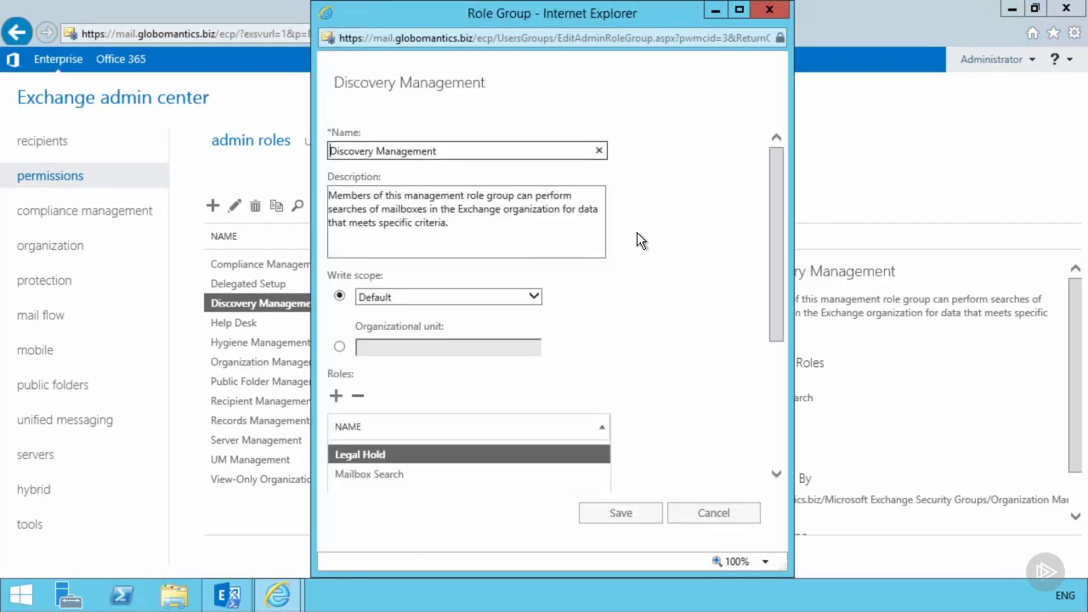
pyautogui.scroll(-3, 637, 232)
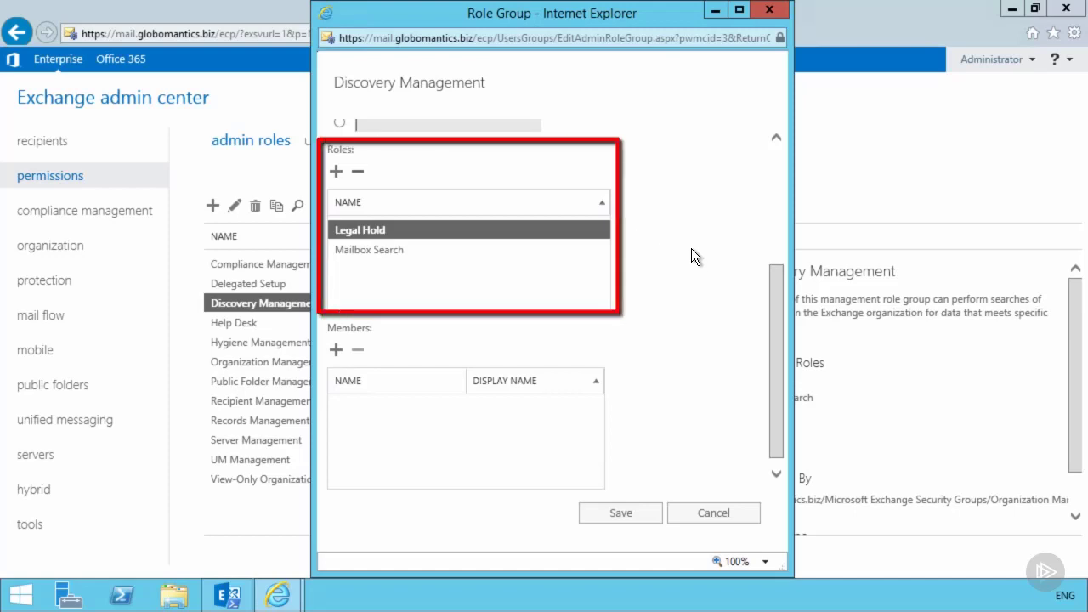
pyautogui.click(337, 350)
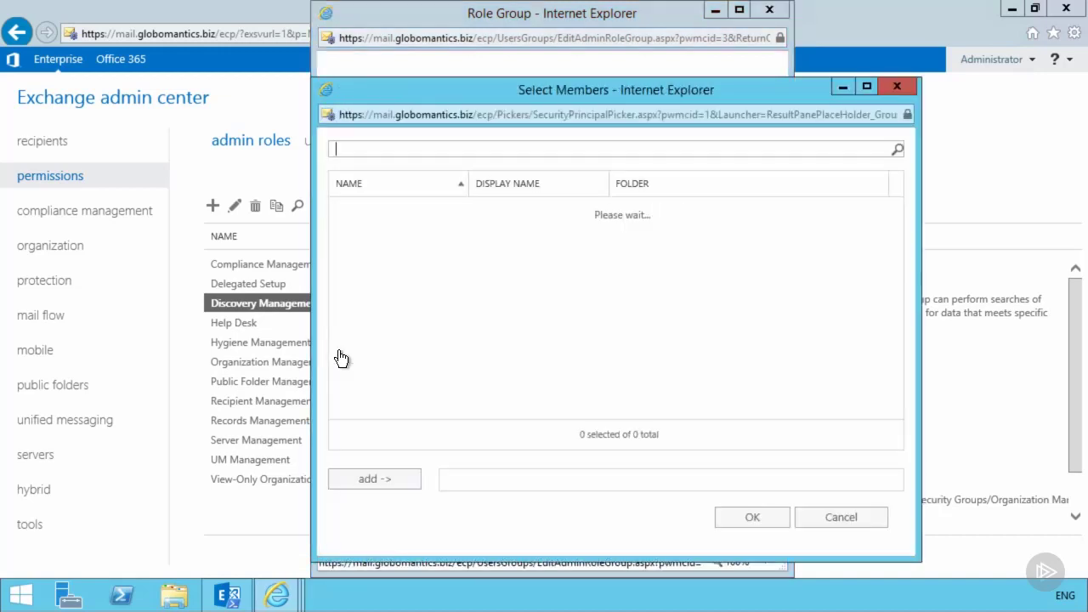
pyautogui.write('dave')
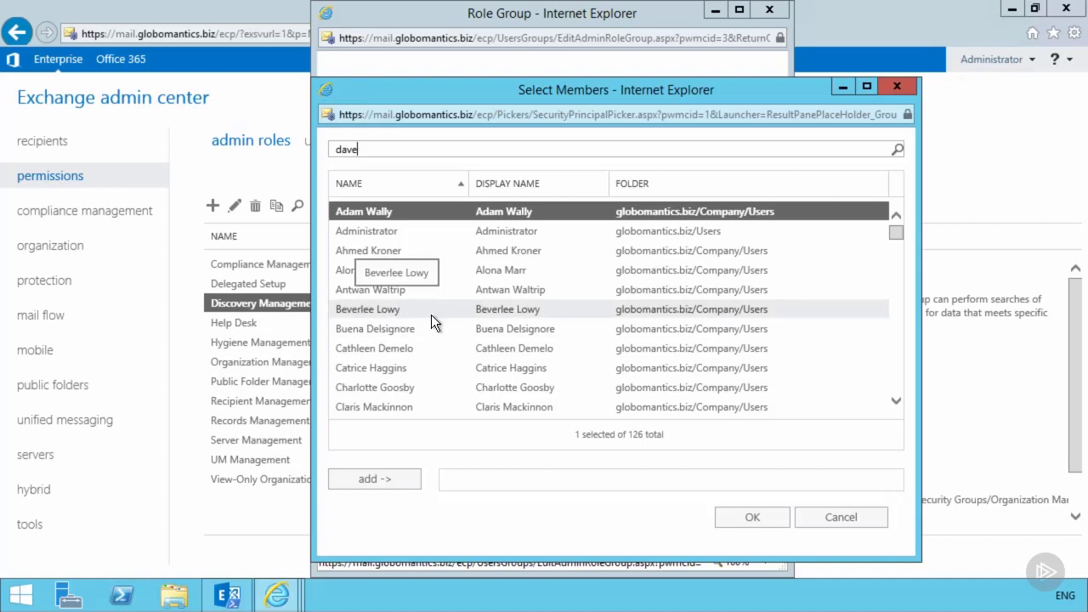
pyautogui.click(895, 151)
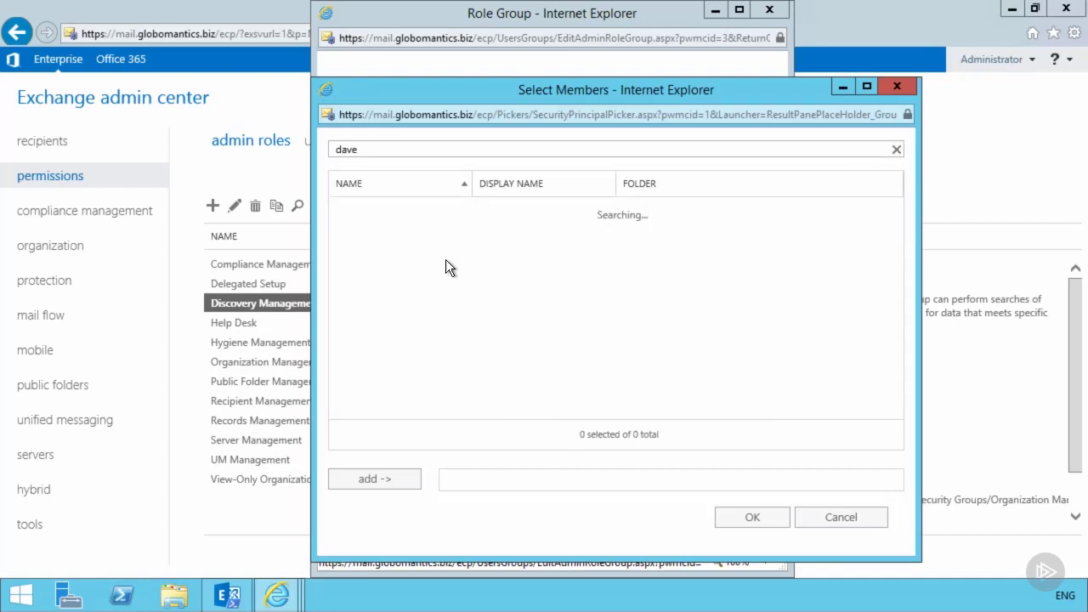
pyautogui.click(374, 485)
pyautogui.click(752, 521)
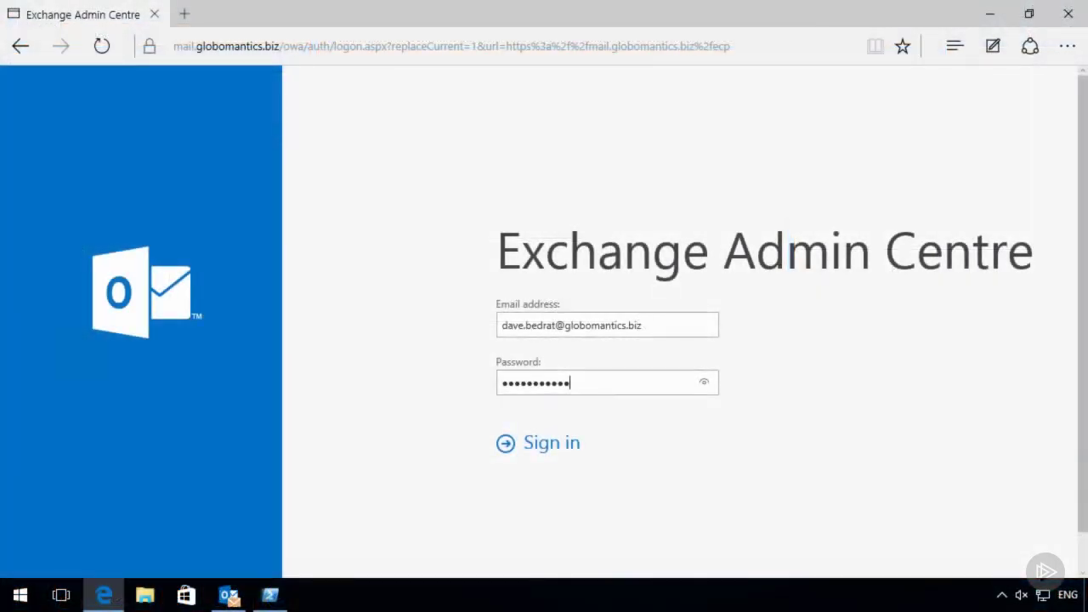
# Step: Sign in to the Exchange Admin Centre with the filled-in credentials and let the browser save the password
pyautogui.click(536, 448)
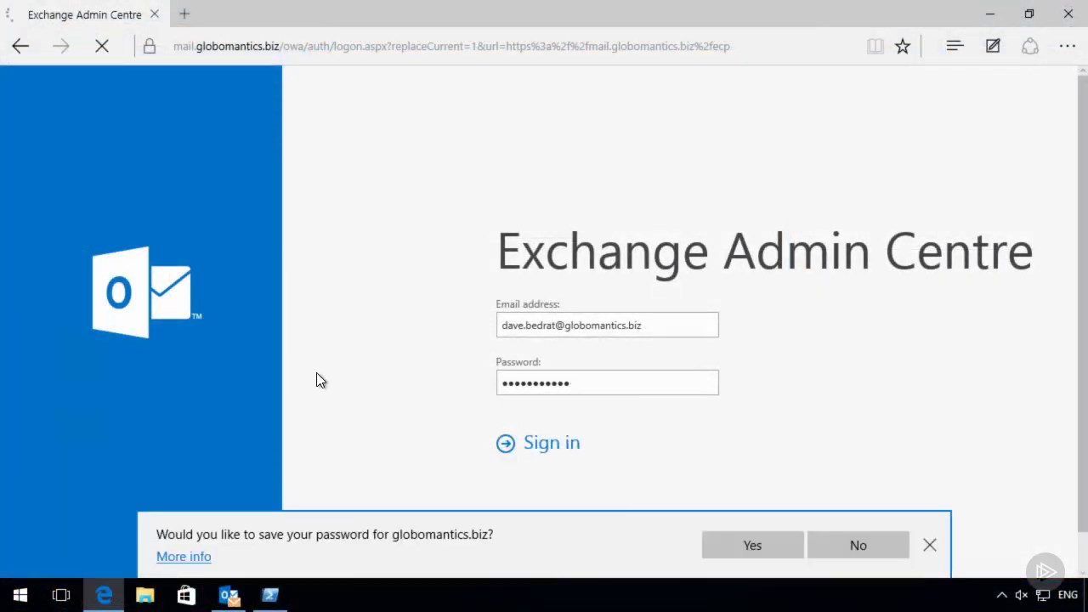
pyautogui.click(747, 551)
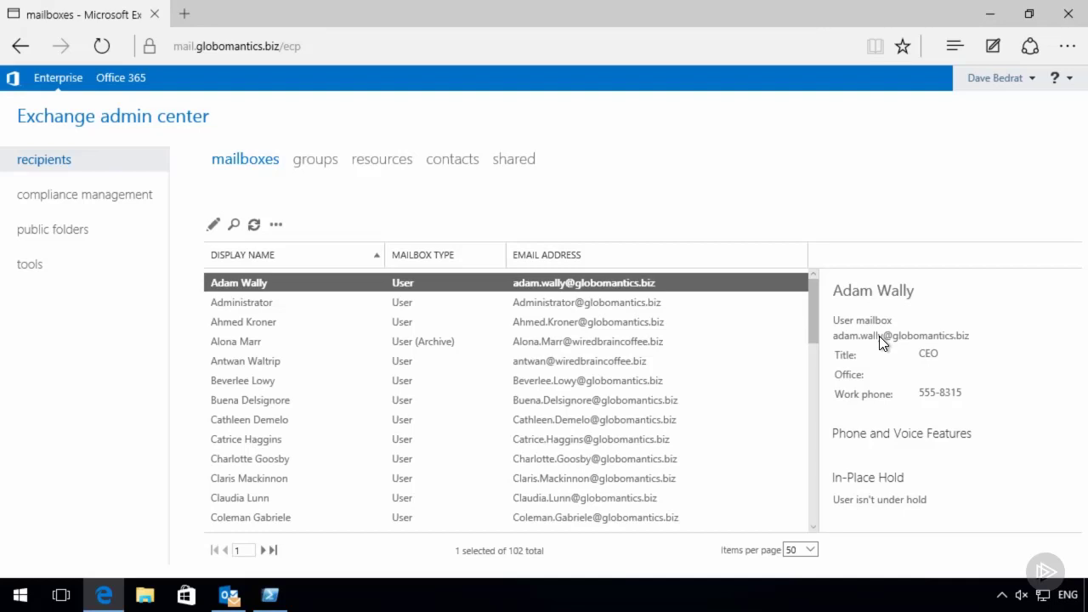
# Step: Create a new in-place eDiscovery & hold search under compliance management and name it "Project Scorpio investigation"
pyautogui.click(107, 205)
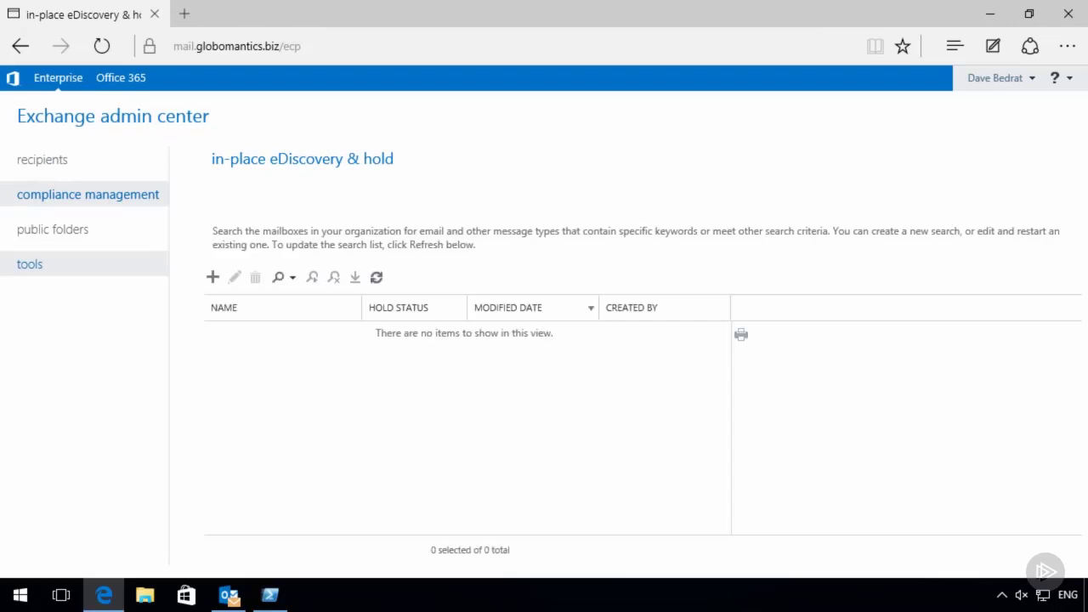
pyautogui.click(212, 276)
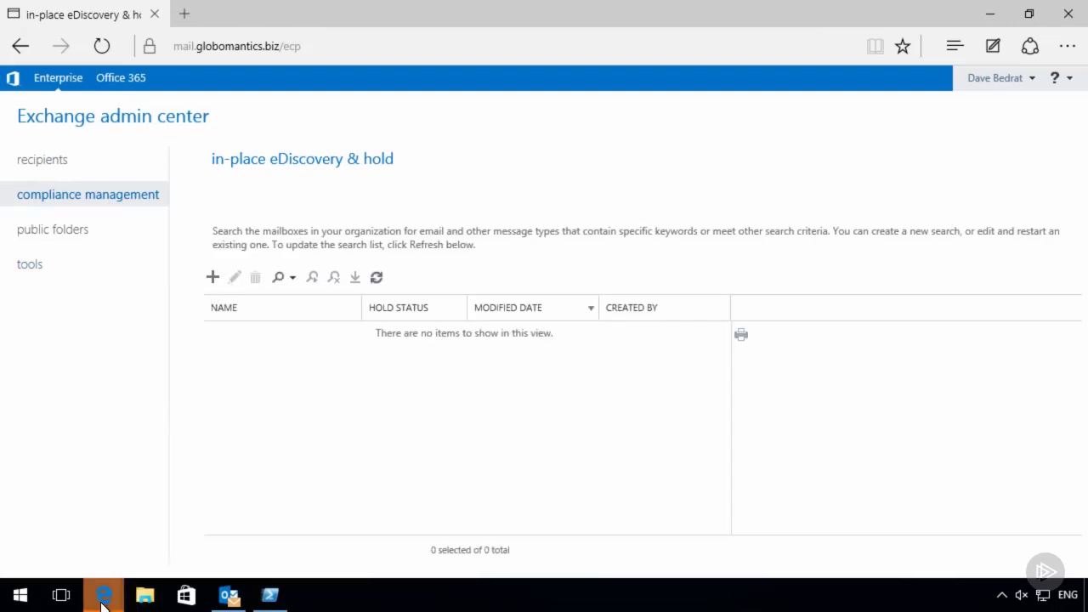
pyautogui.moveTo(104, 595)
pyautogui.click(266, 514)
pyautogui.click(275, 230)
pyautogui.write('Pr')
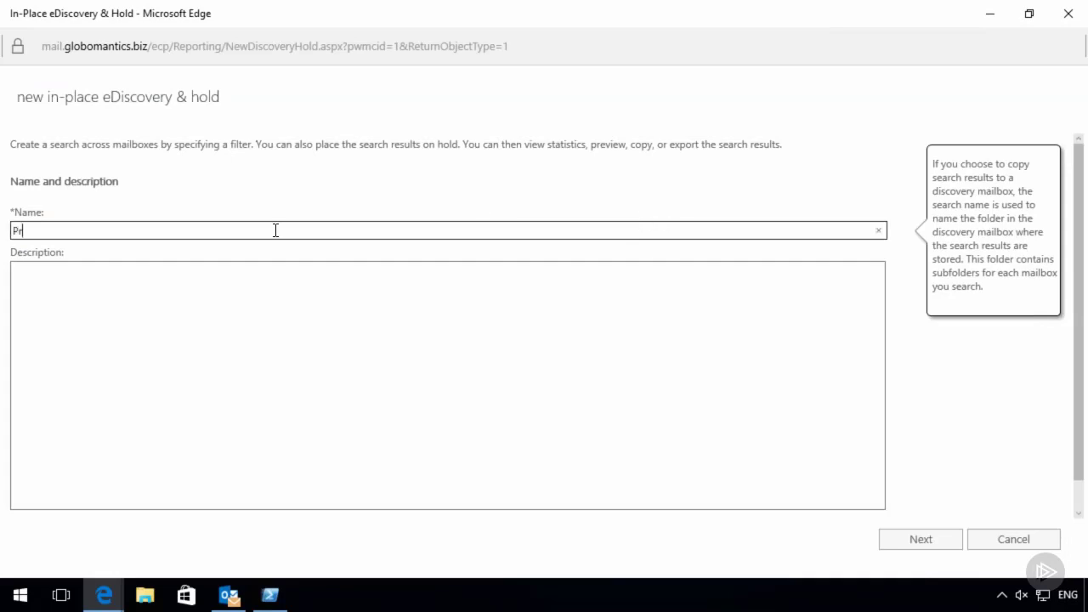
pyautogui.write('oject Scorpio investigation')
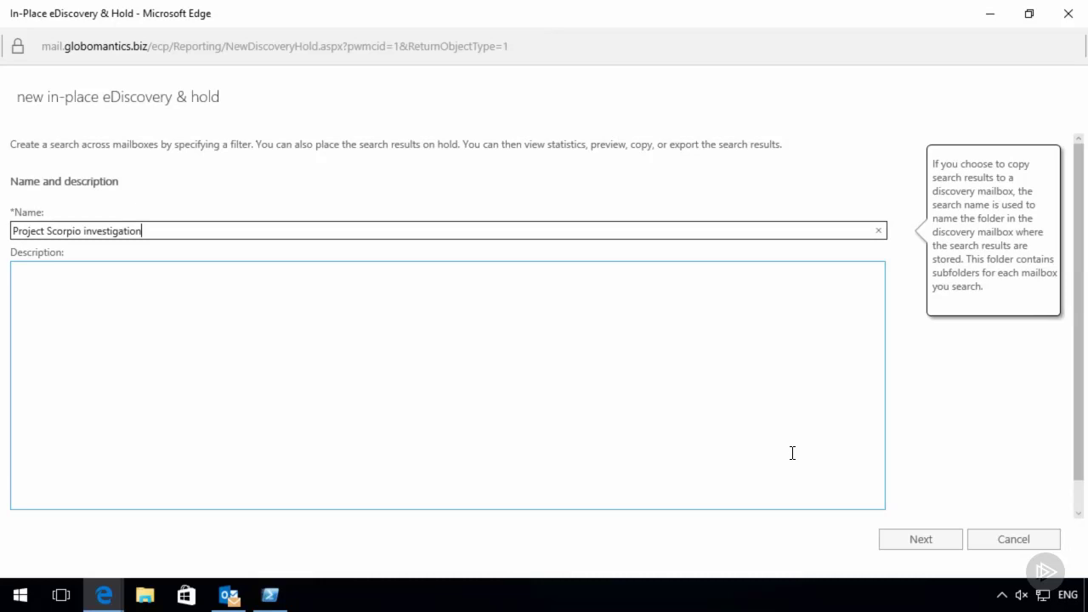
pyautogui.click(925, 541)
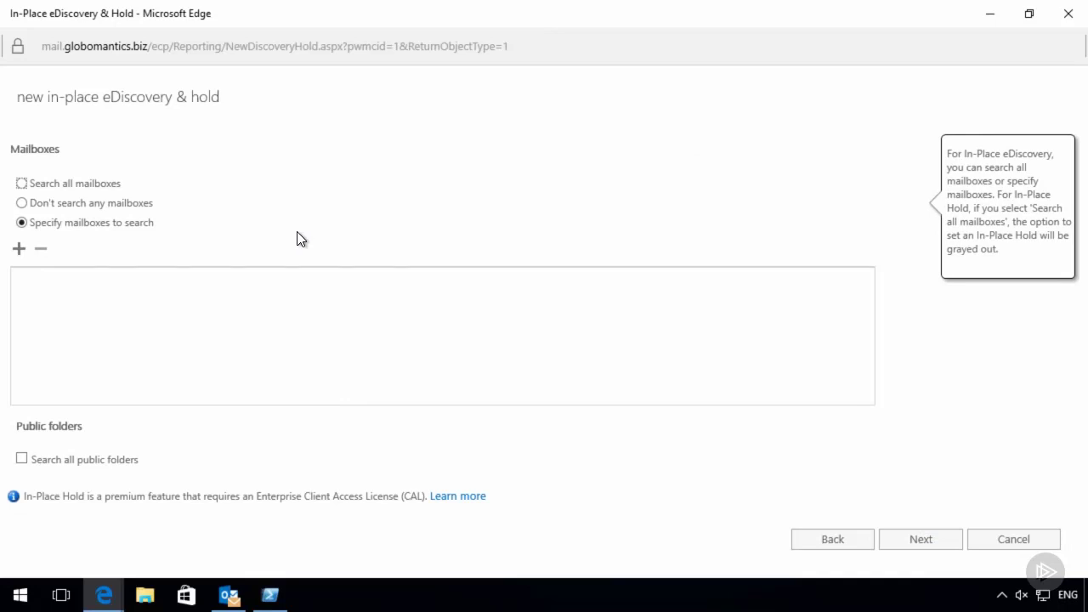
# Step: Include all mailboxes in the search and filter the content with the keywords ("project scorpio" OR scorpio) NEAR report
pyautogui.click(22, 184)
pyautogui.click(913, 545)
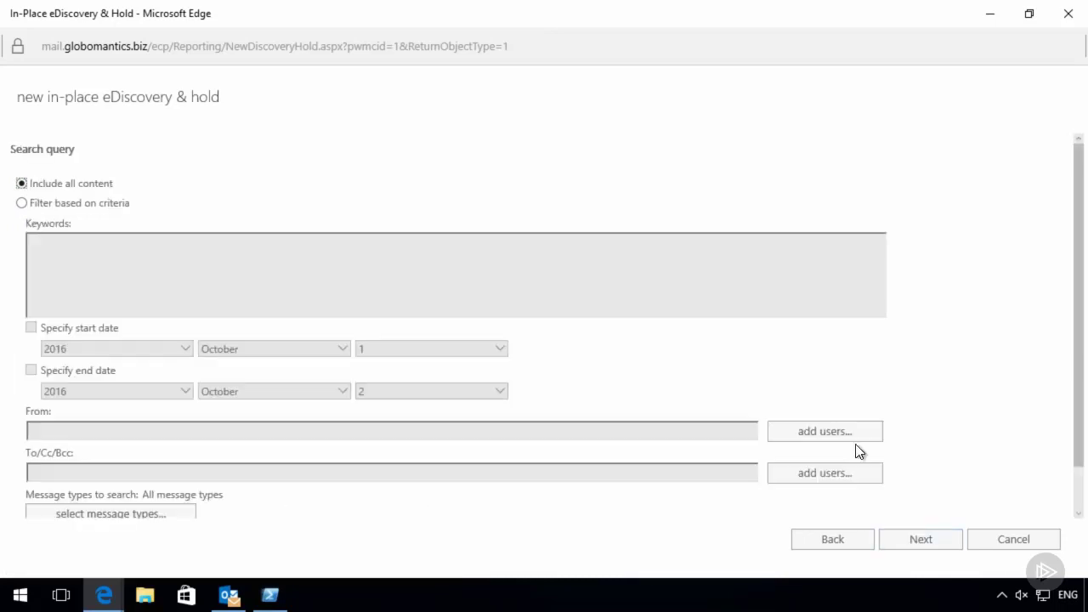
pyautogui.click(106, 204)
pyautogui.click(114, 280)
pyautogui.write('("project scorpio" OR scorpio) NEAR report')
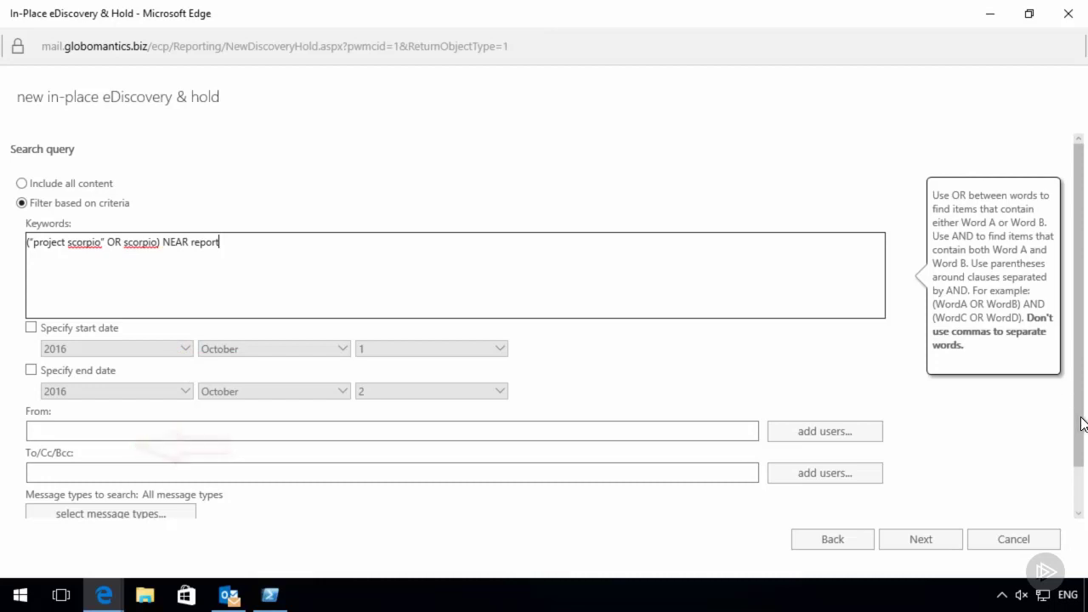
# Step: Review the message types that the search can be restricted to, keeping the current selection
pyautogui.moveTo(1078, 425); pyautogui.dragTo(1082, 451)
pyautogui.click(166, 476)
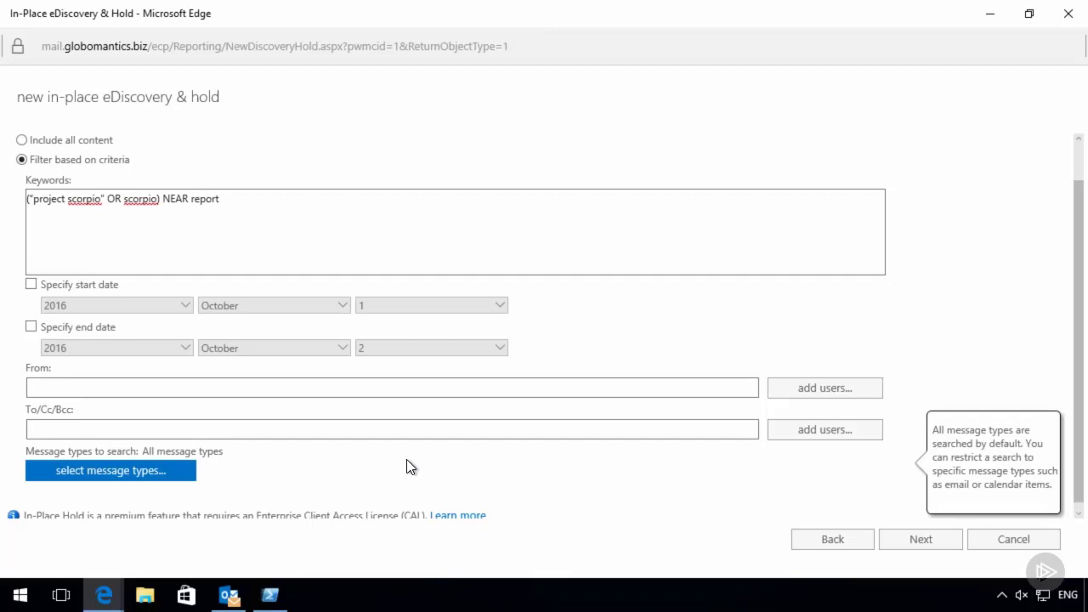
pyautogui.moveTo(104, 595)
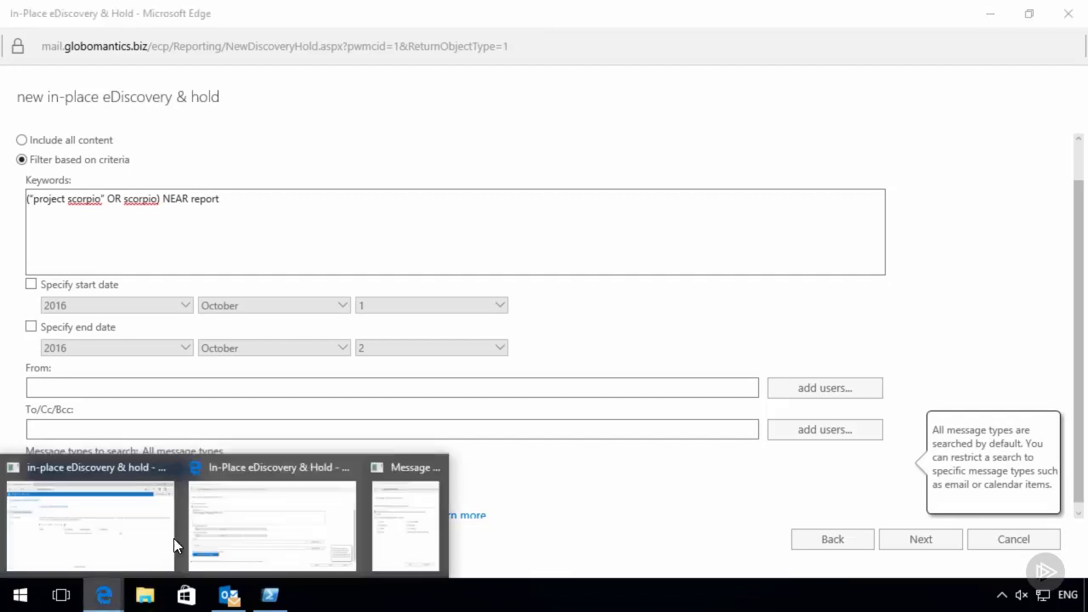
pyautogui.click(419, 517)
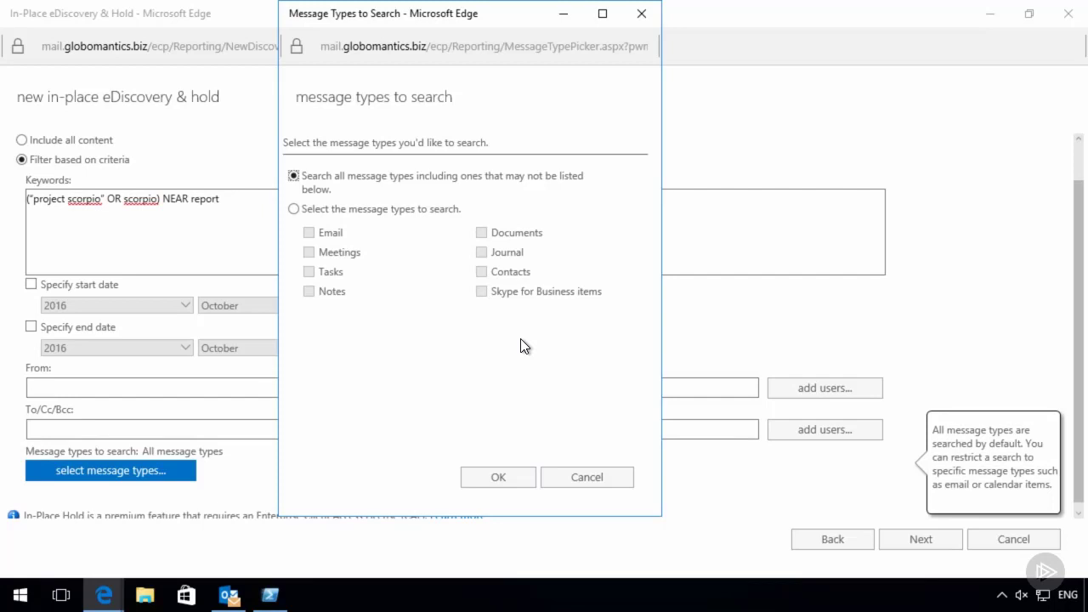
pyautogui.click(590, 477)
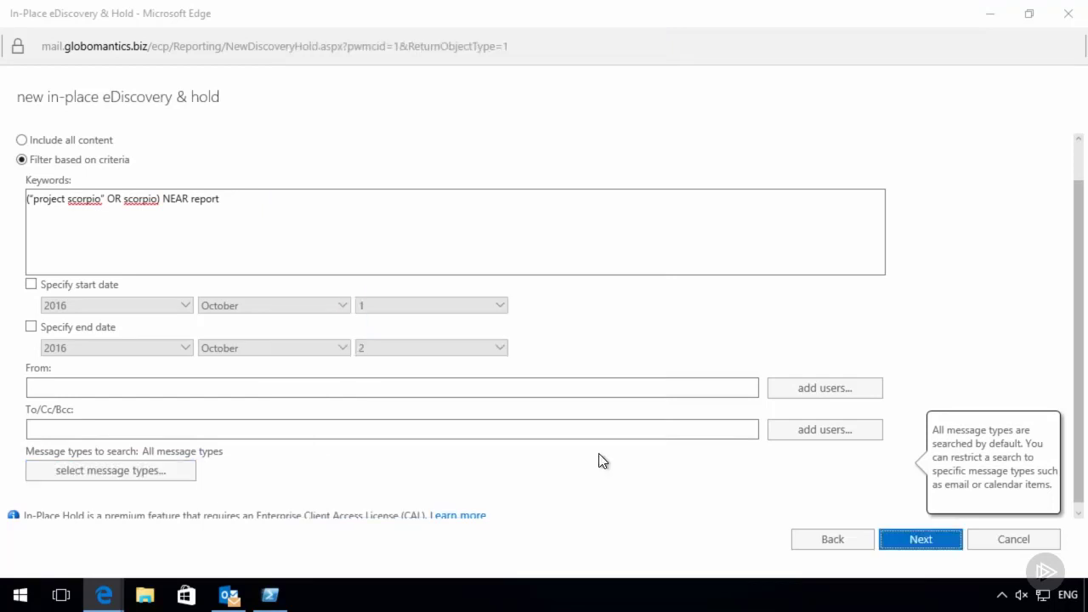
# Step: Finish creating the search without setting an In-Place Hold
pyautogui.click(908, 536)
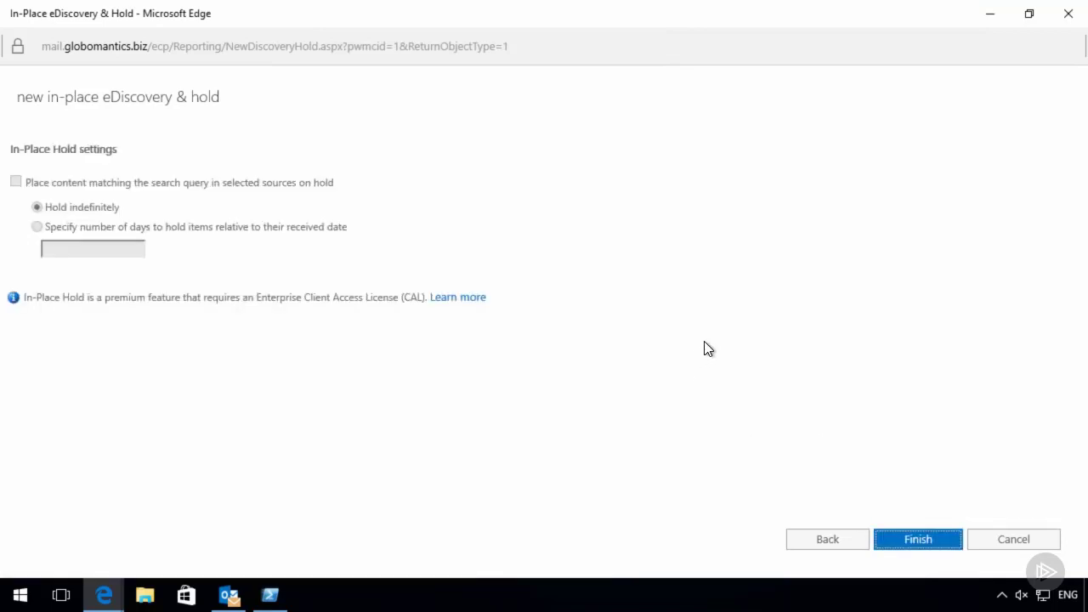
pyautogui.click(919, 540)
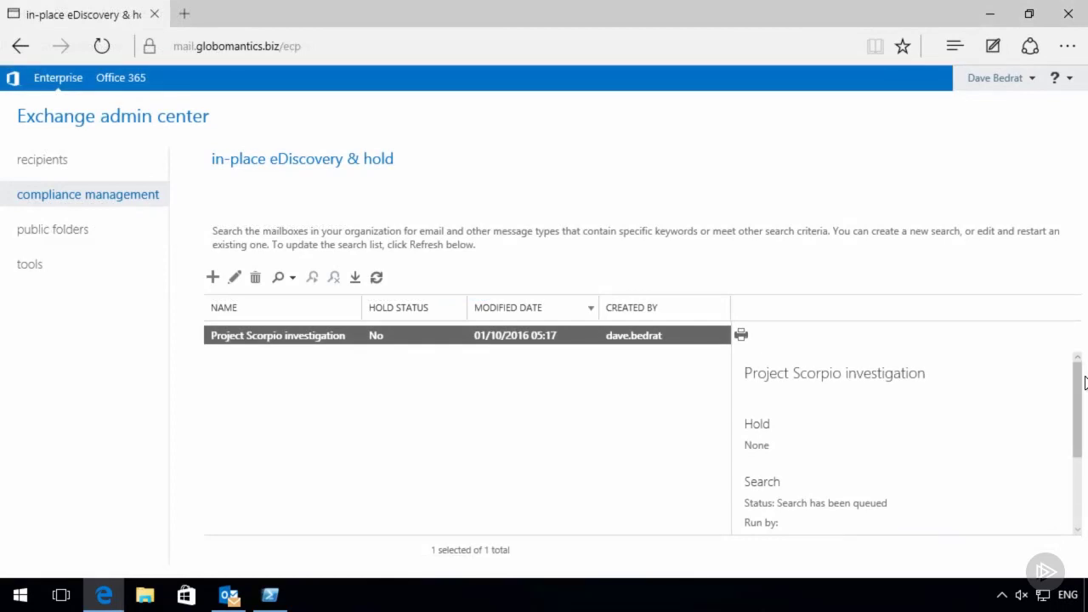
# Step: Check the status and estimate details of the Project Scorpio investigation search and open its results preview
pyautogui.moveTo(1080, 382); pyautogui.dragTo(1078, 448)
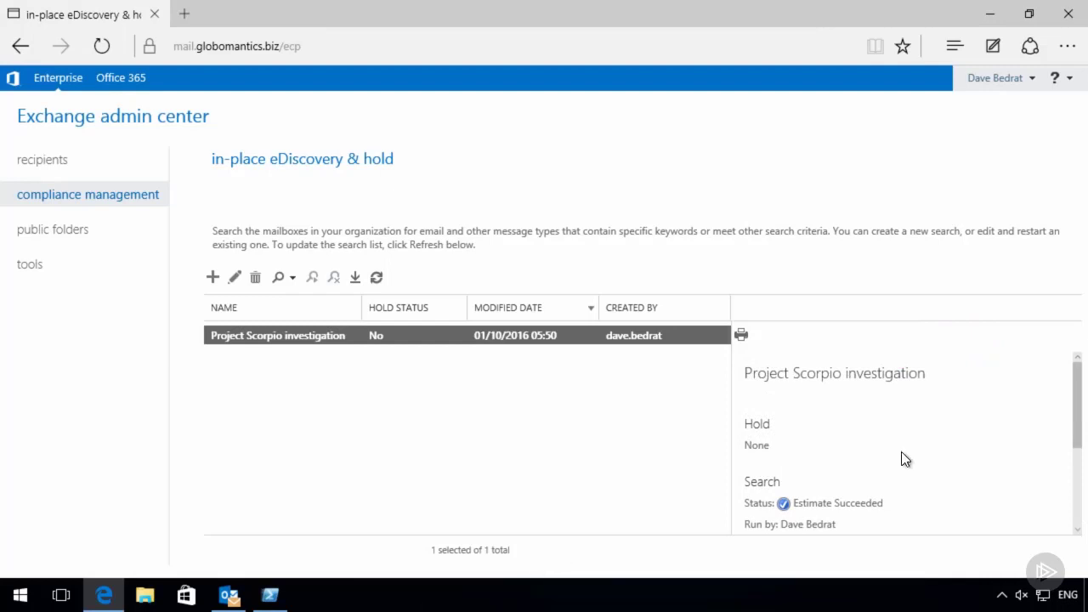
pyautogui.scroll(-2, 999, 426)
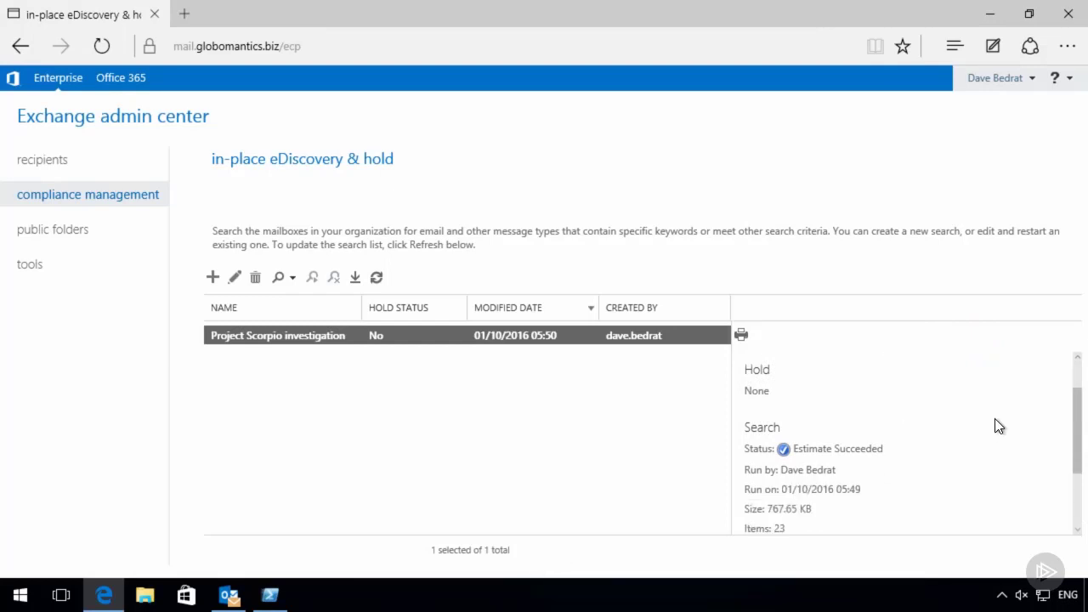
pyautogui.scroll(-1, 999, 426)
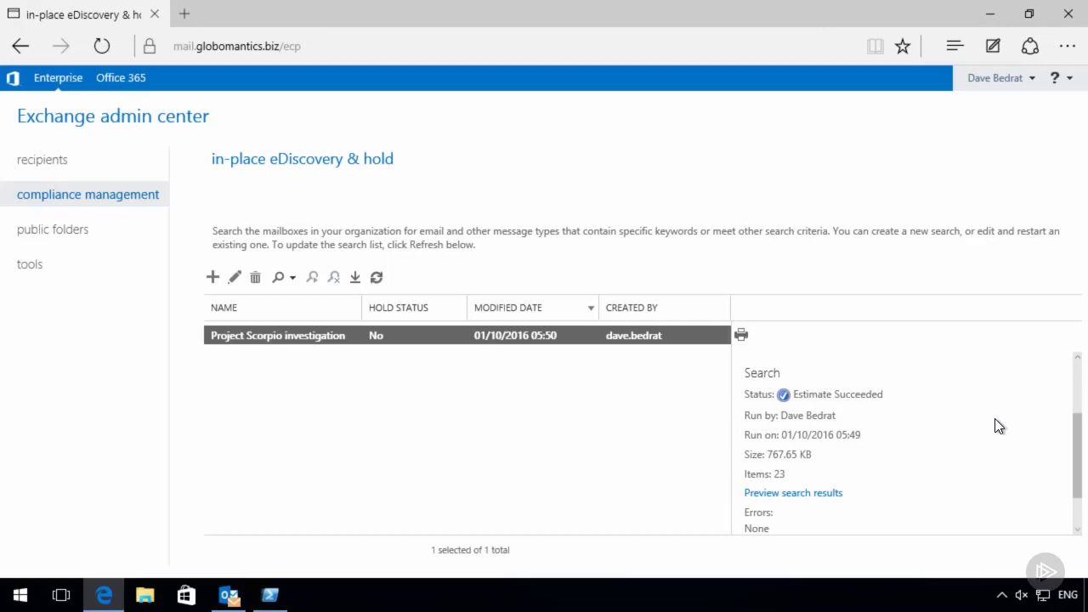
pyautogui.click(788, 496)
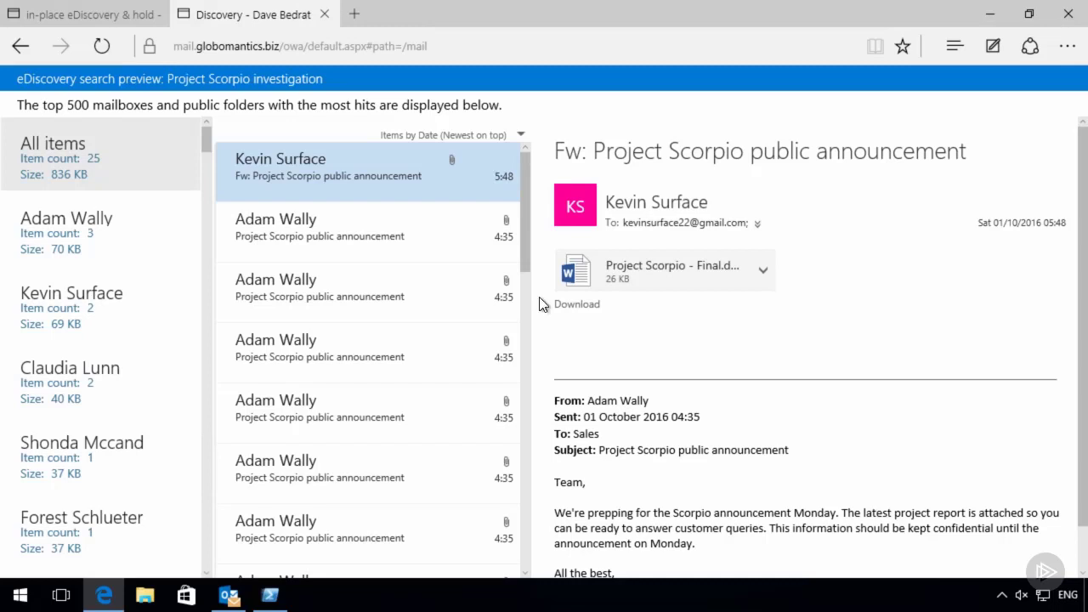
# Step: Examine the mailboxes with hits, the original announcement message and its forwarded copy, and close the results preview
pyautogui.click(122, 234)
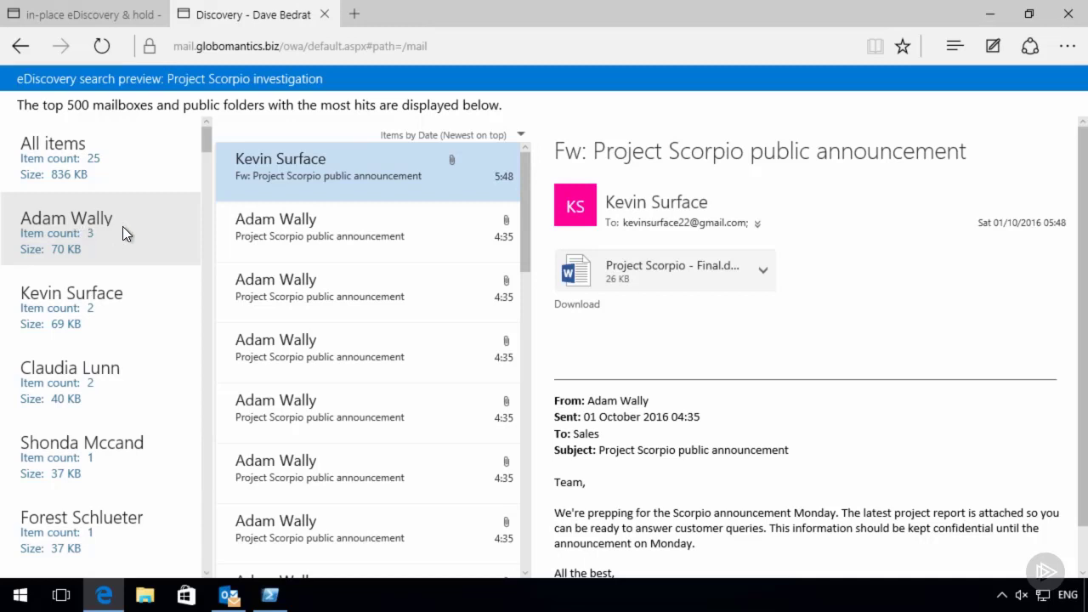
pyautogui.click(344, 228)
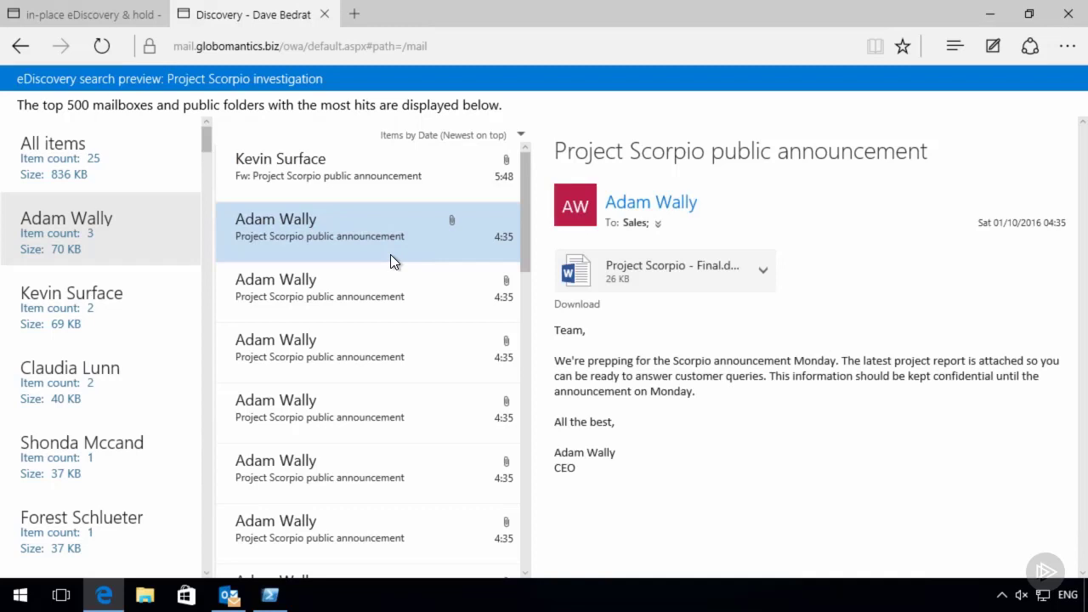
pyautogui.click(137, 316)
pyautogui.click(127, 367)
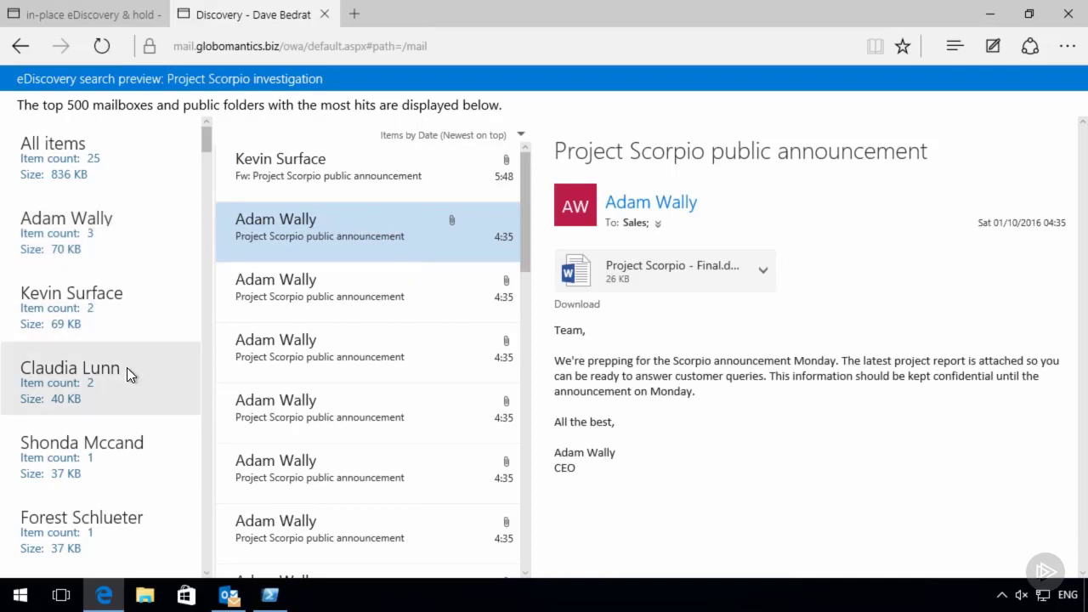
pyautogui.click(155, 300)
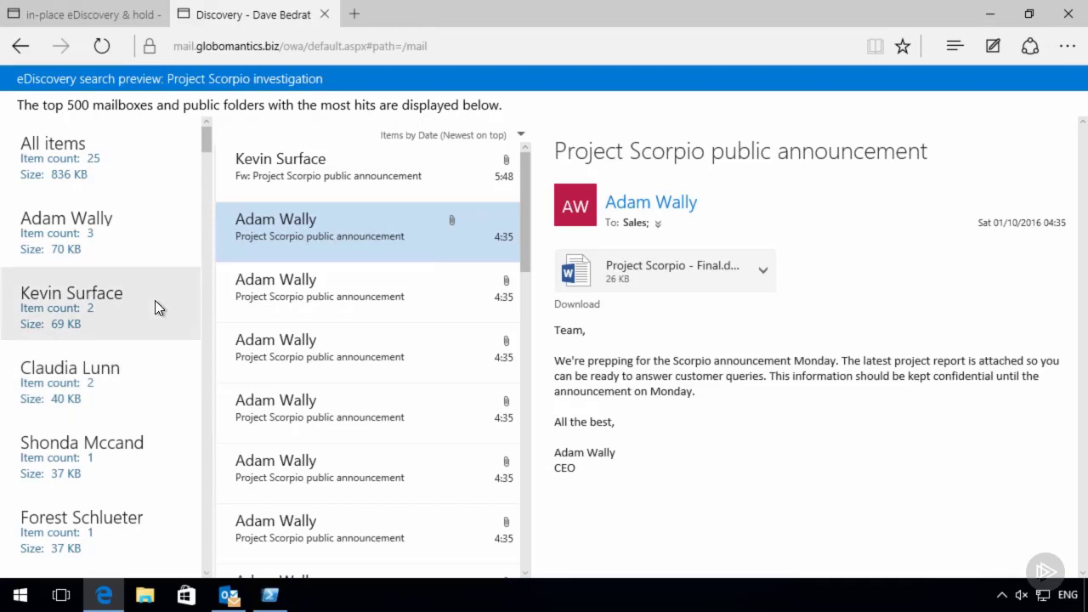
pyautogui.click(343, 177)
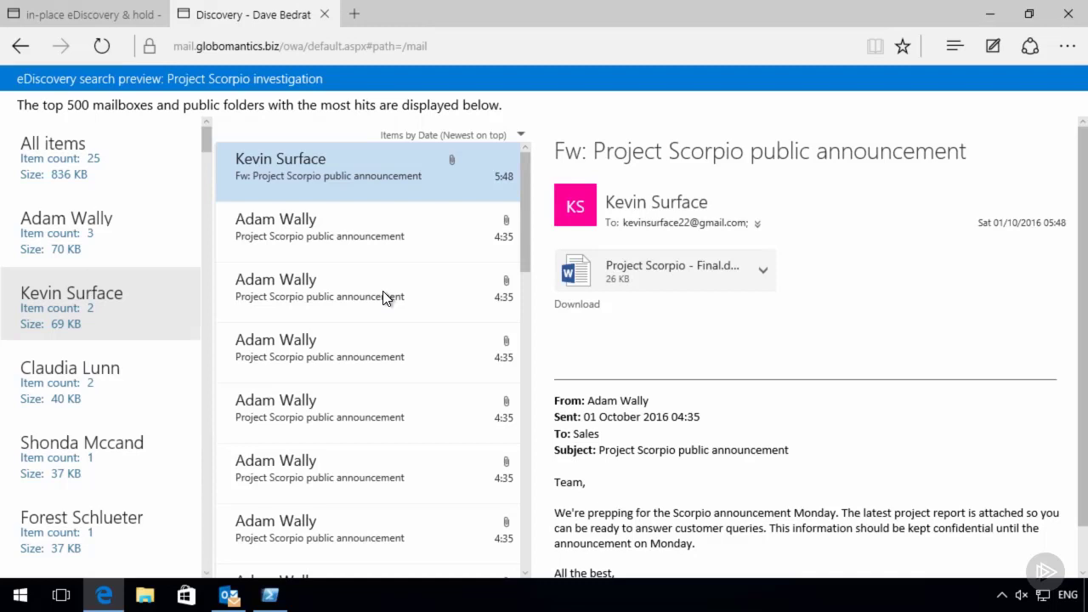
pyautogui.click(324, 14)
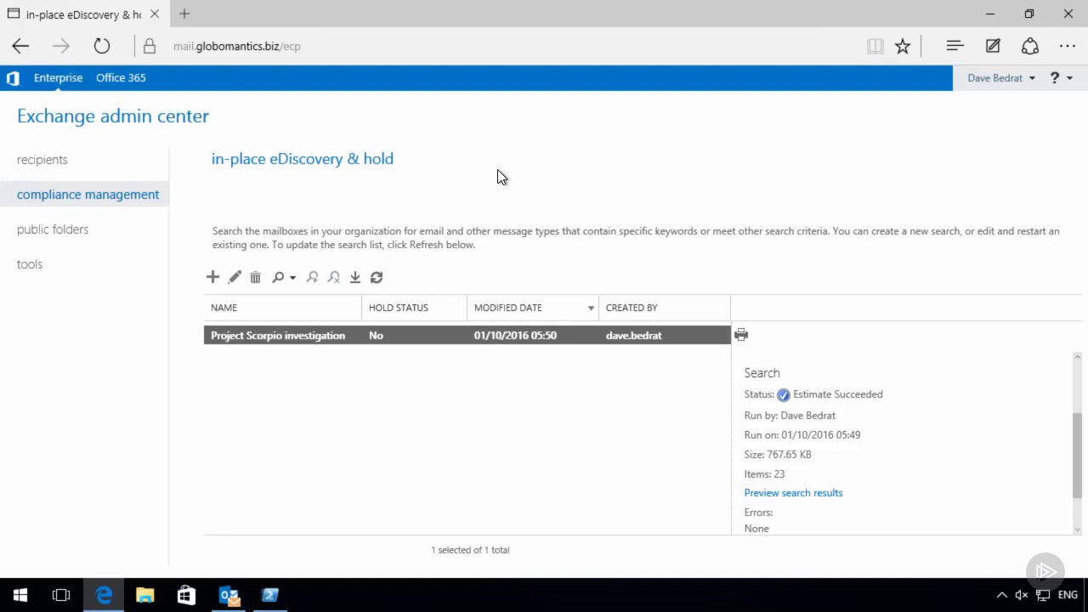
# Step: Set up copying the Project Scorpio investigation search results with de-duplication, full logging and a mail notification on completion enabled
pyautogui.click(293, 278)
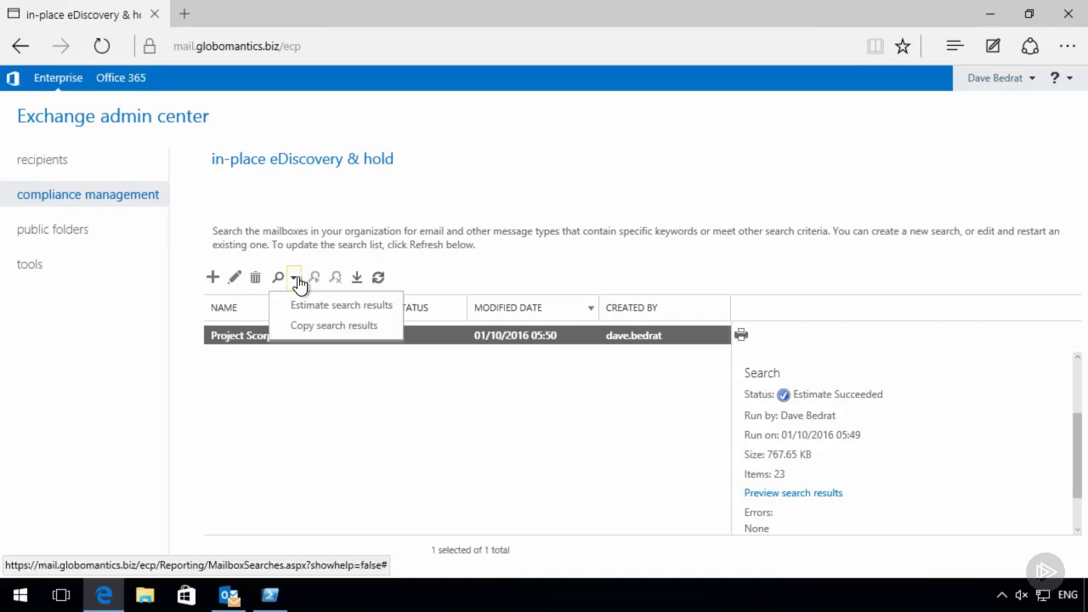
pyautogui.click(299, 335)
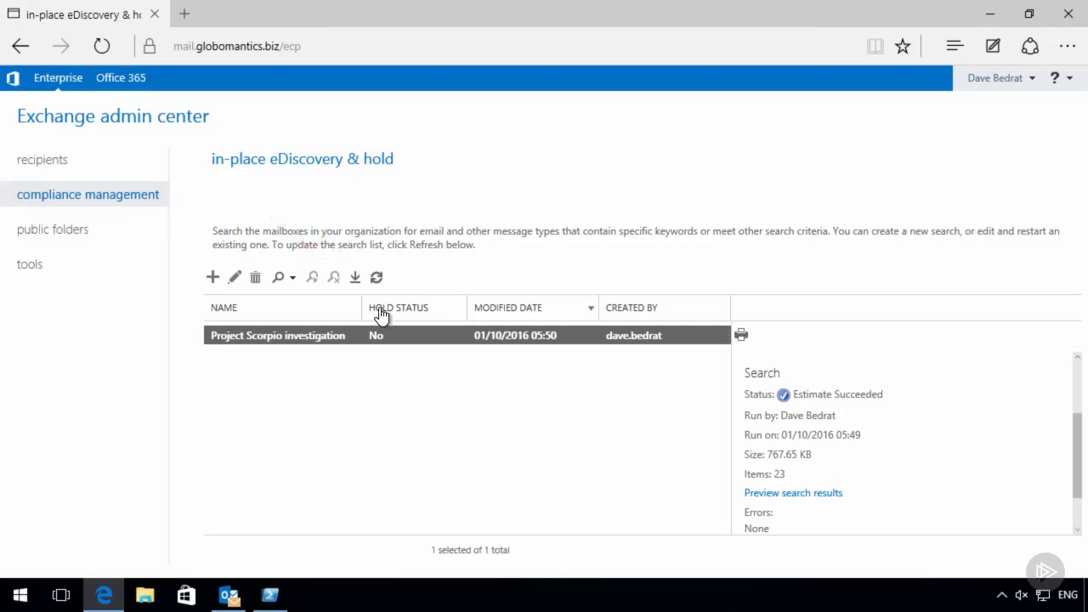
pyautogui.click(294, 279)
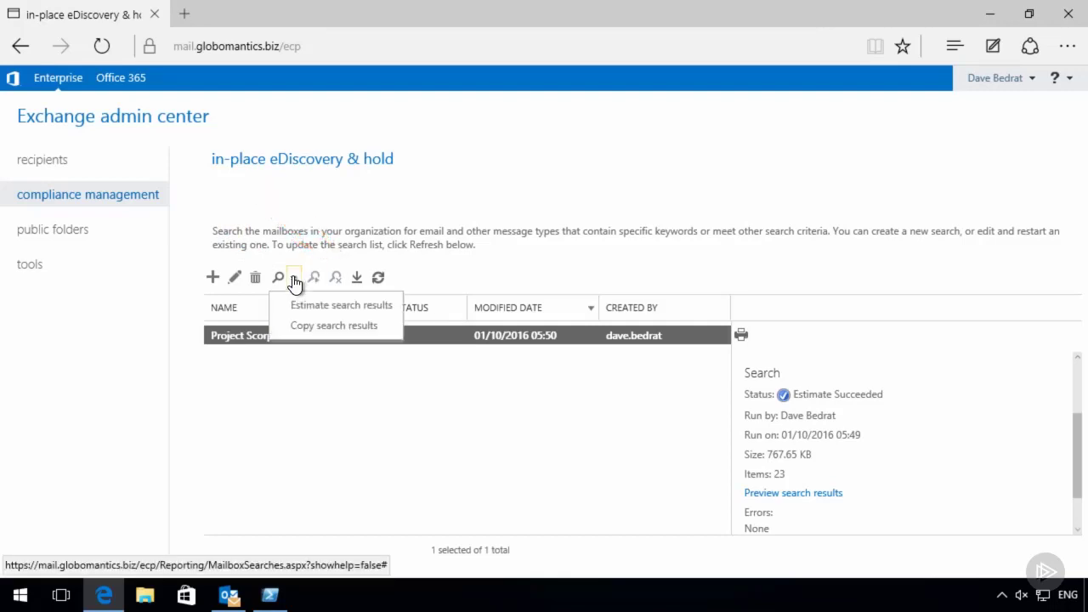
pyautogui.click(306, 330)
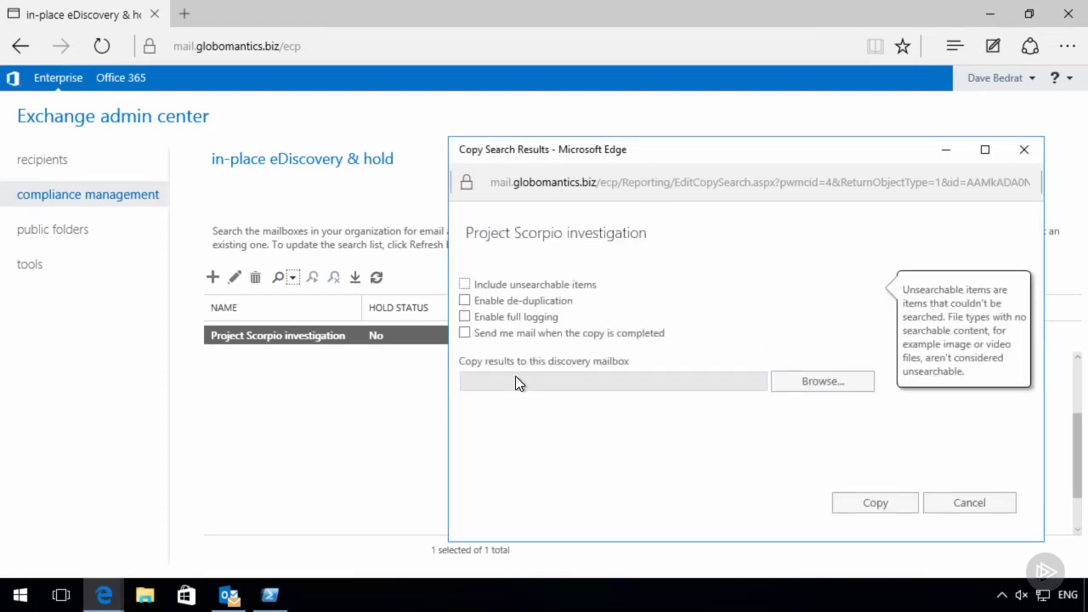
pyautogui.moveTo(629, 316)
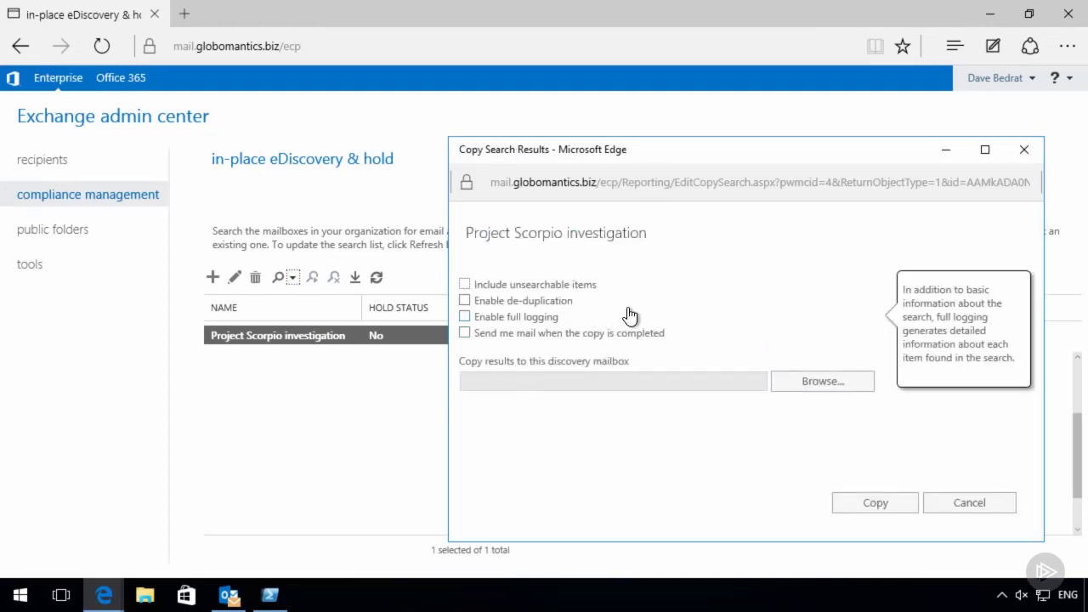
pyautogui.click(536, 300)
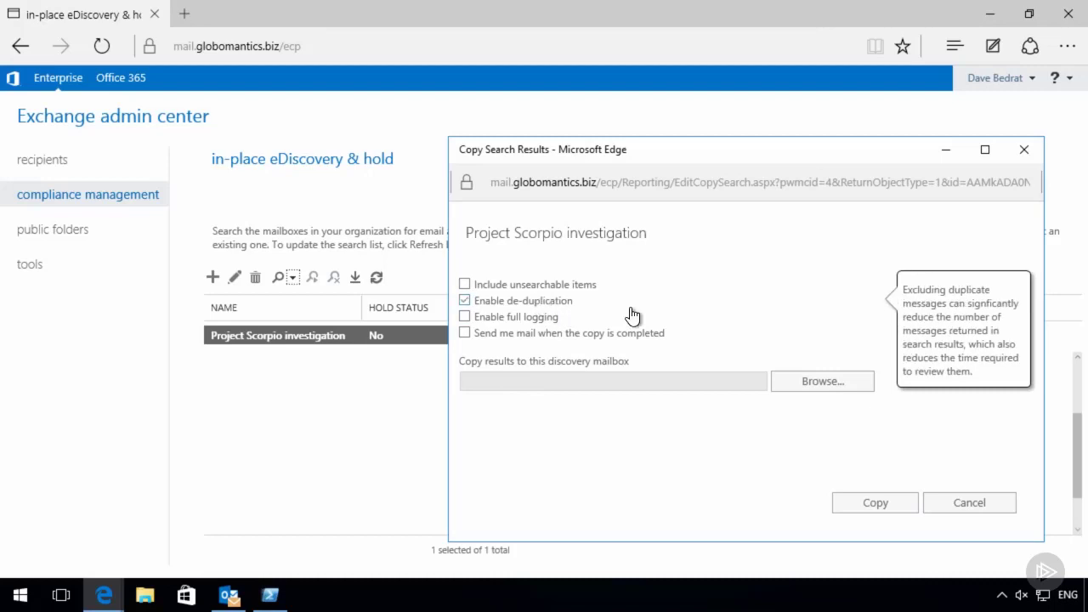
pyautogui.moveTo(648, 290)
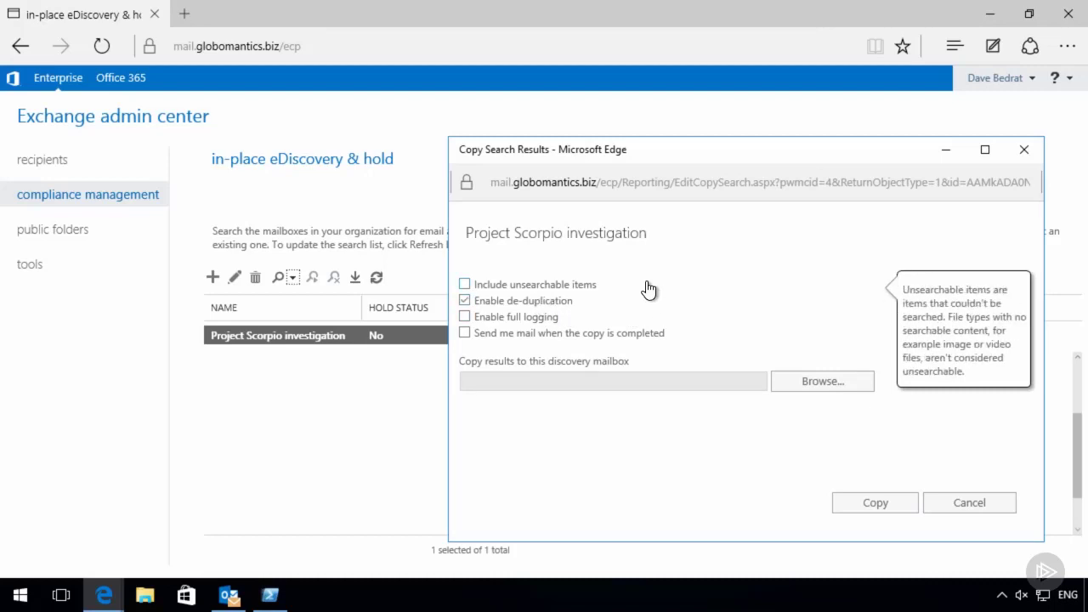
pyautogui.moveTo(693, 305)
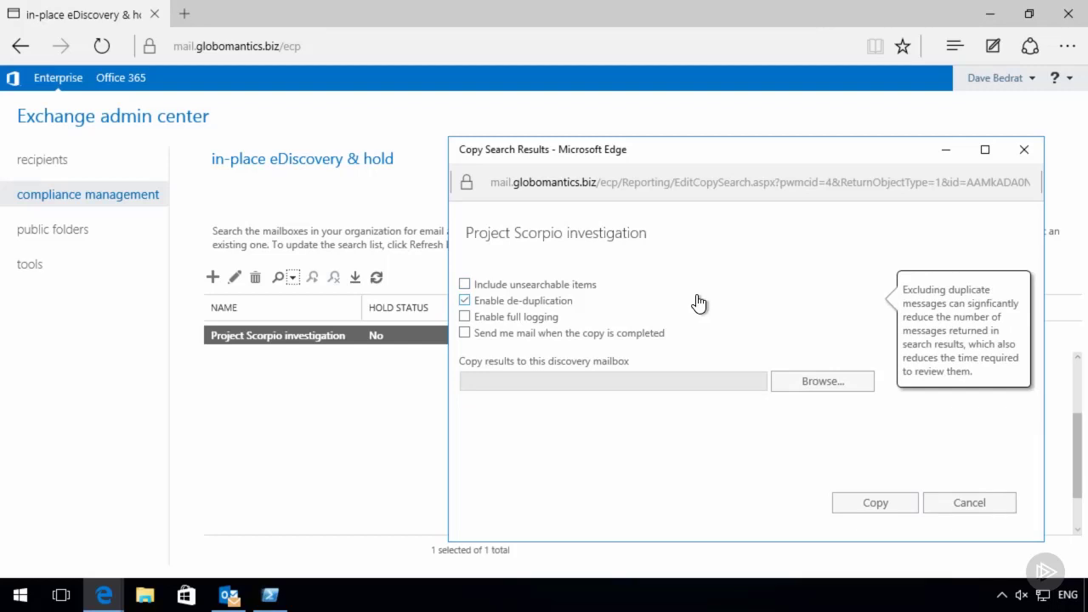
pyautogui.click(549, 318)
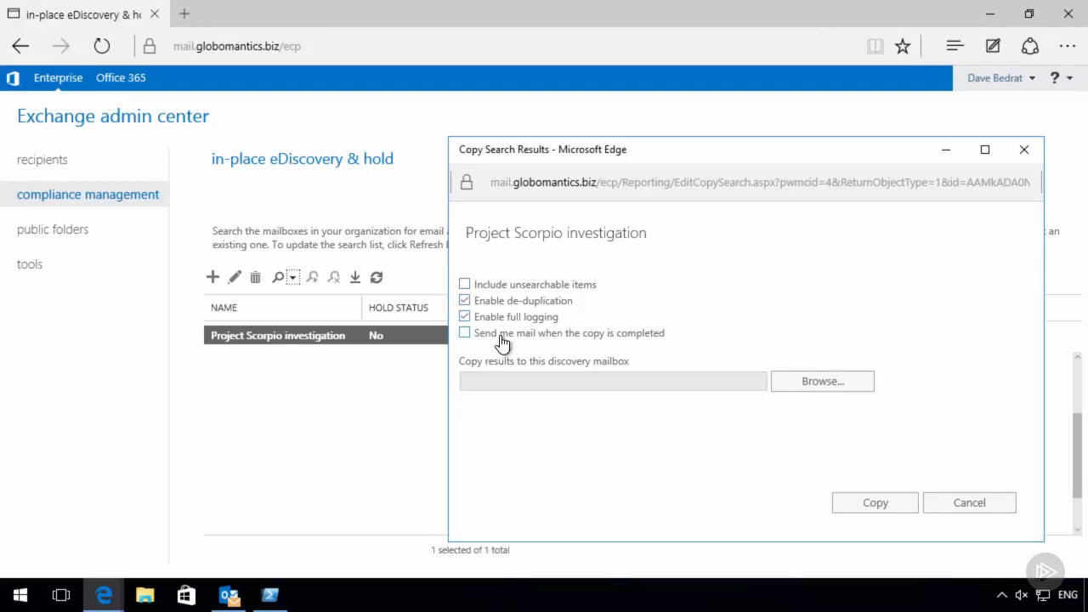
pyautogui.click(503, 340)
# Step: Choose Discovery Search Mailbox as the destination for the search results and start the copy
pyautogui.click(804, 382)
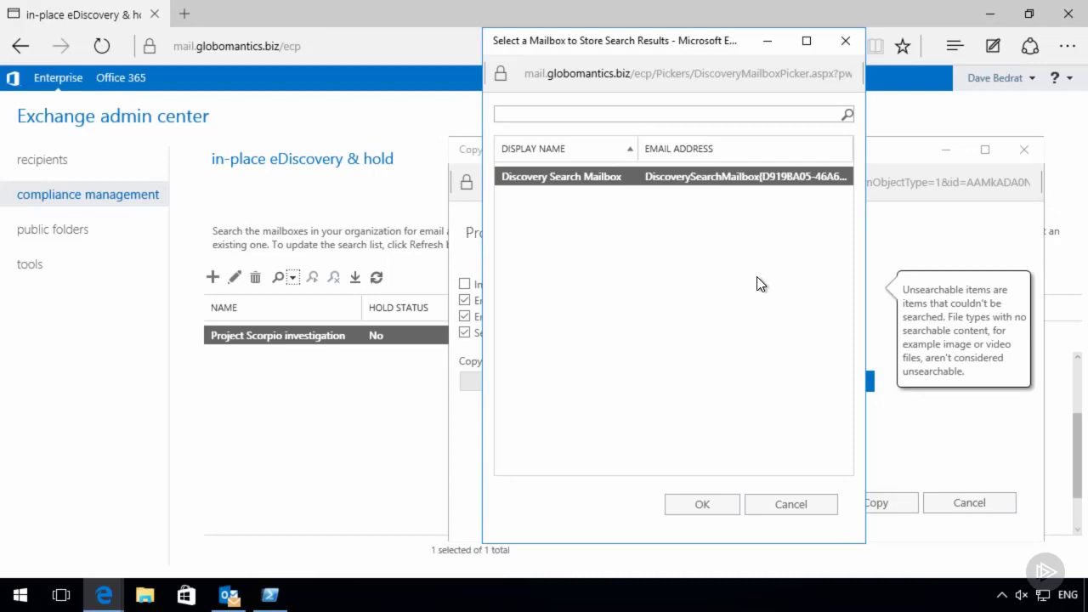
pyautogui.click(705, 504)
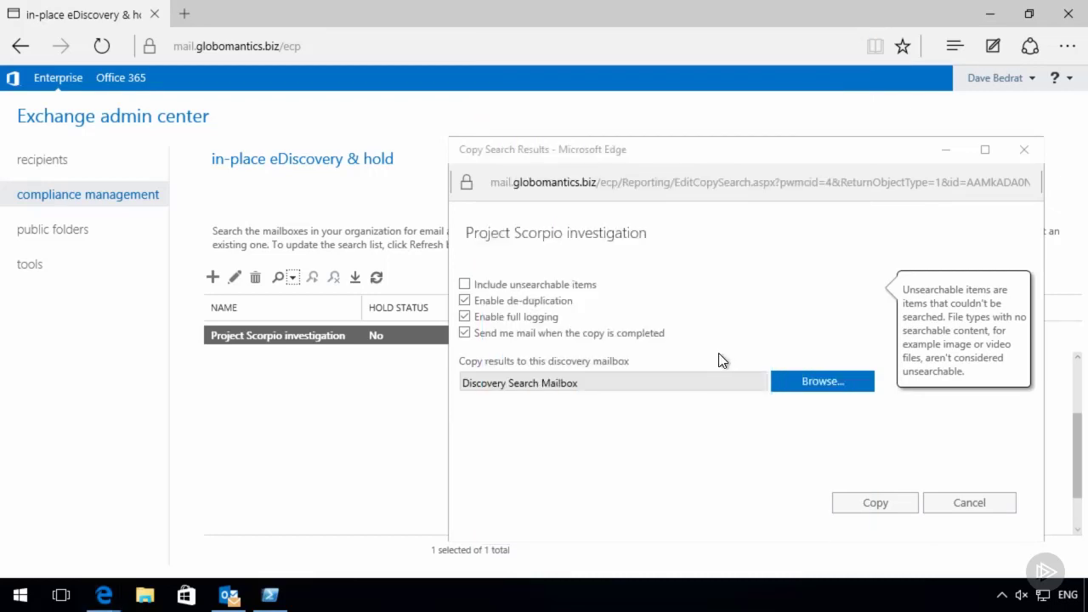
pyautogui.click(874, 513)
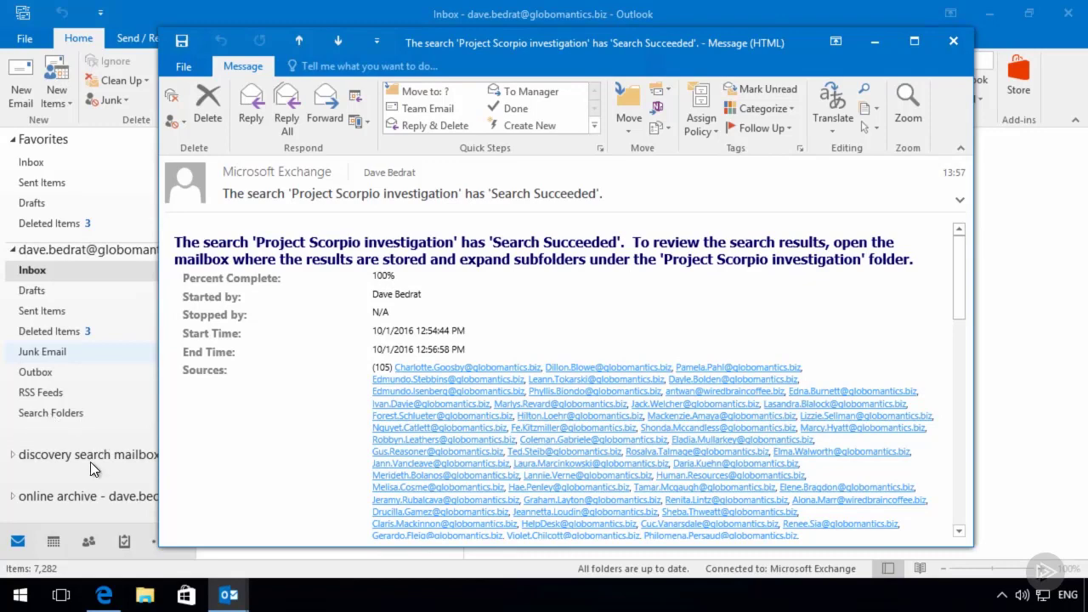
# Step: In Outlook, expand the discovery search mailbox, view the search summary in the Project Scorpio investigation folder and open its results subfolder
pyautogui.click(12, 455)
pyautogui.scroll(-4, 63, 472)
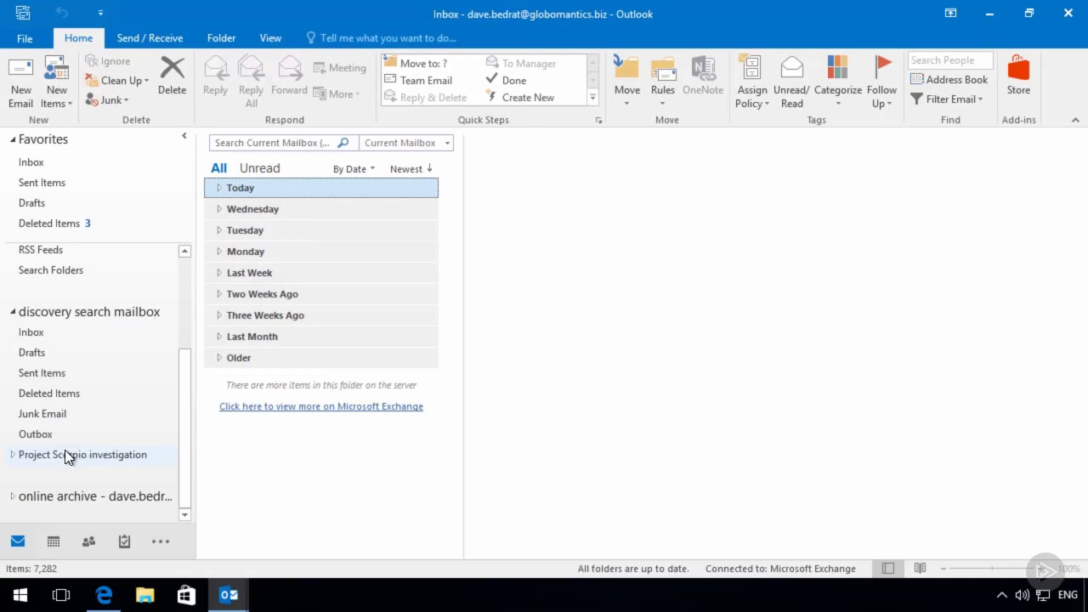
pyautogui.click(65, 450)
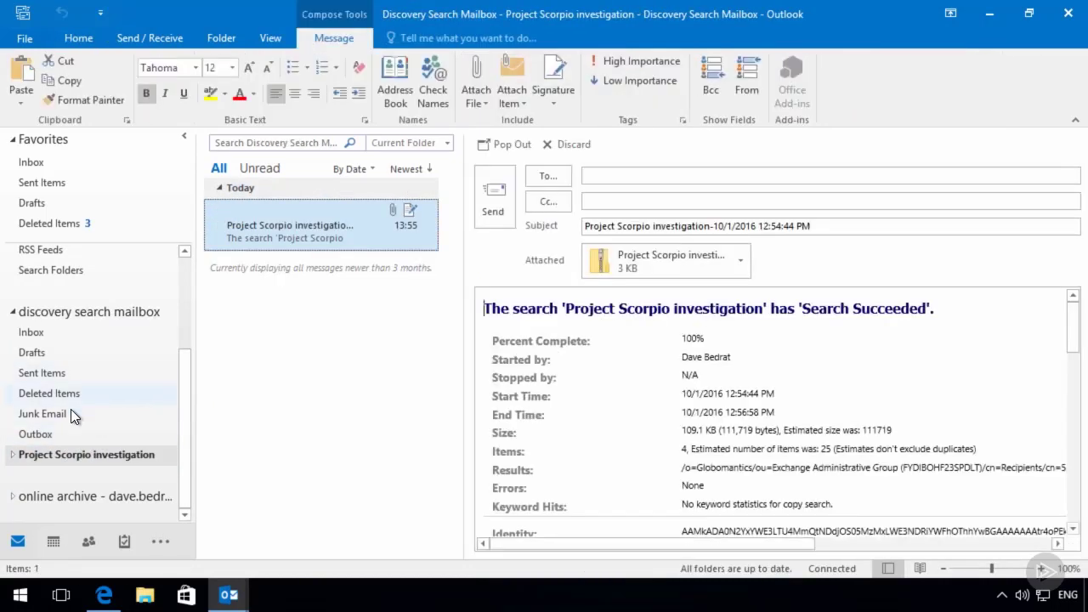
pyautogui.click(12, 455)
pyautogui.scroll(-1, 104, 423)
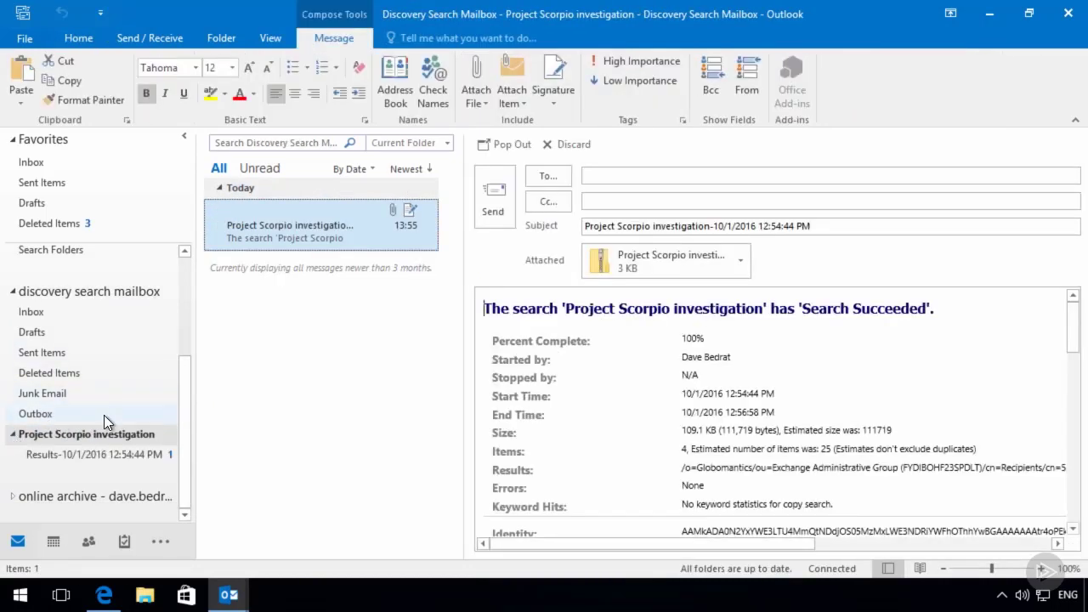
pyautogui.click(88, 454)
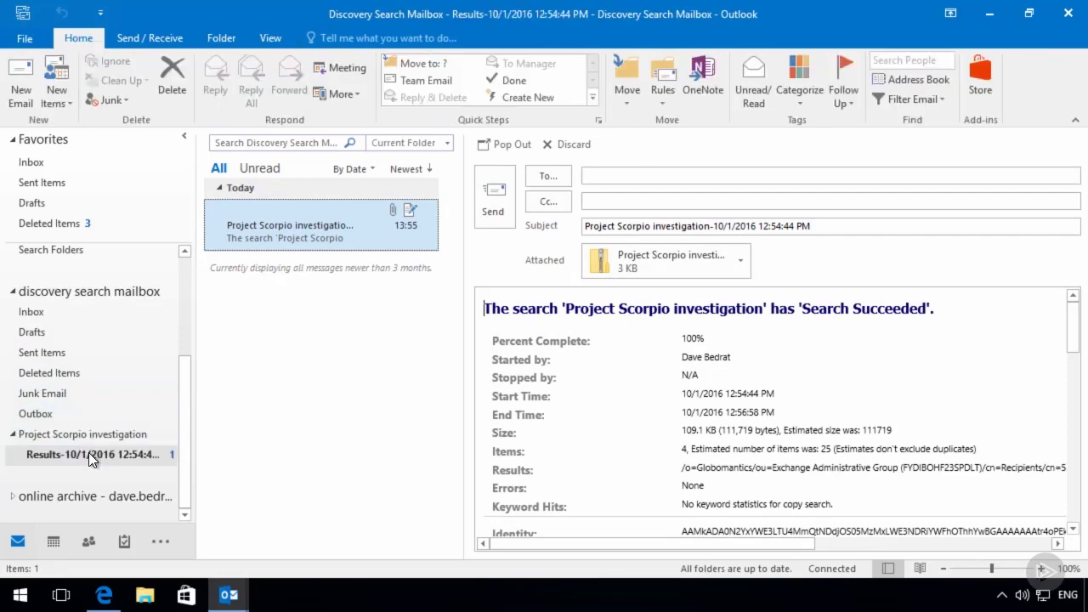